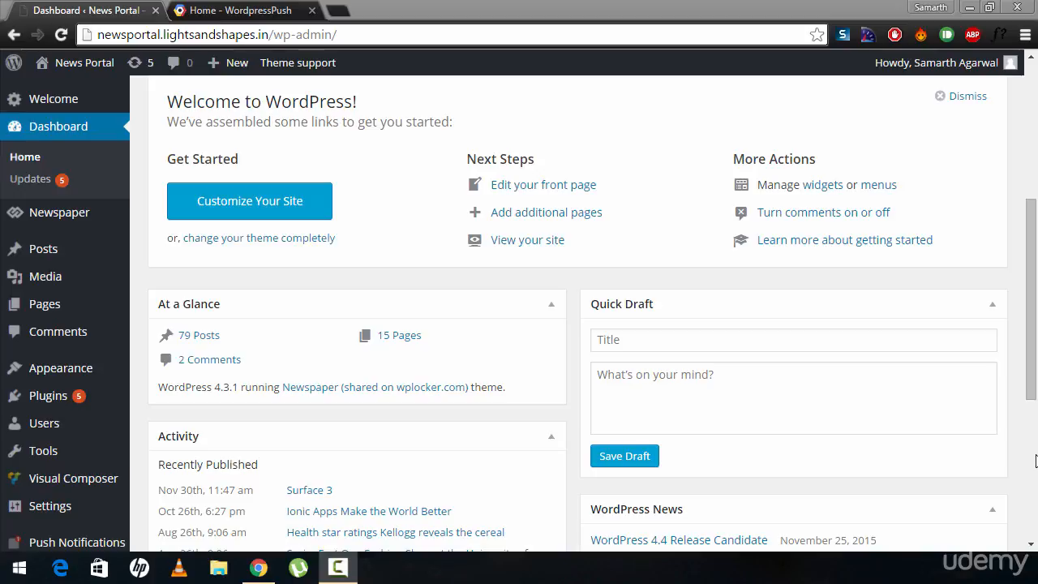
# Open the list of installed plugins and locate Push Notifications for WordPress (Lite).
pyautogui.click(111, 397)
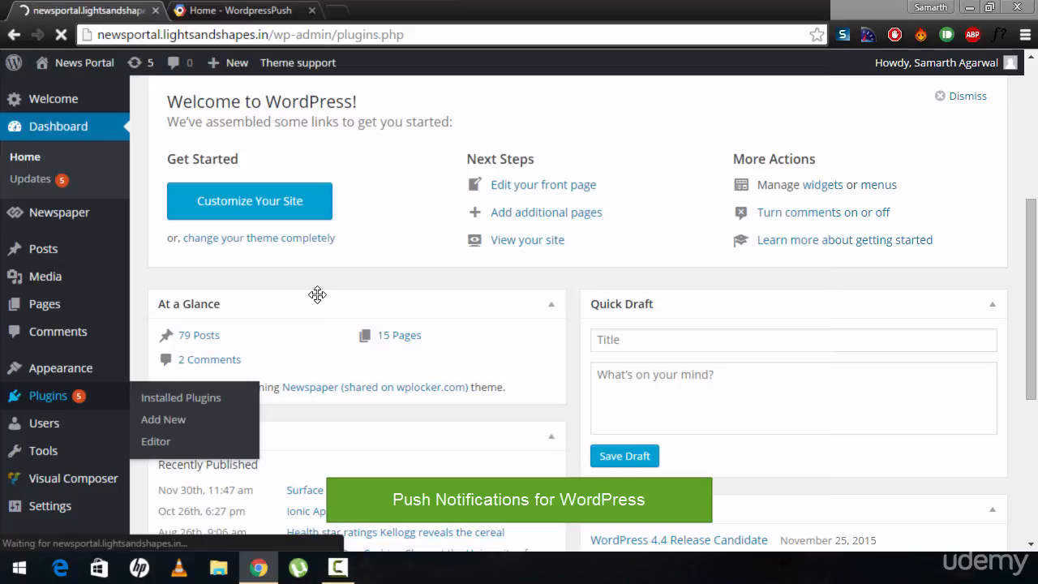
pyautogui.scroll(-1, 364, 477)
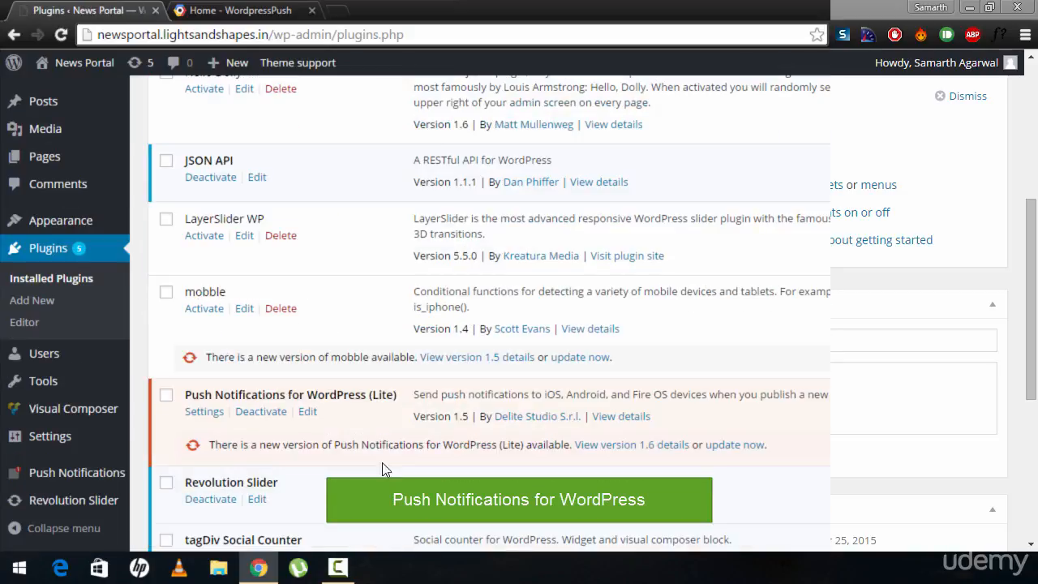
pyautogui.moveTo(367, 395); pyautogui.dragTo(185, 395)
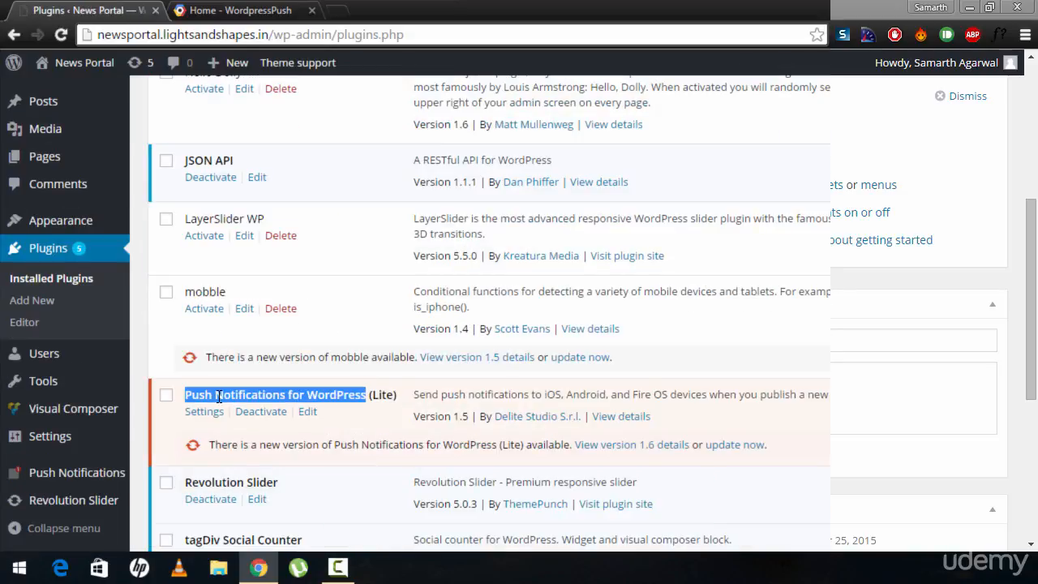
pyautogui.doubleClick(385, 394)
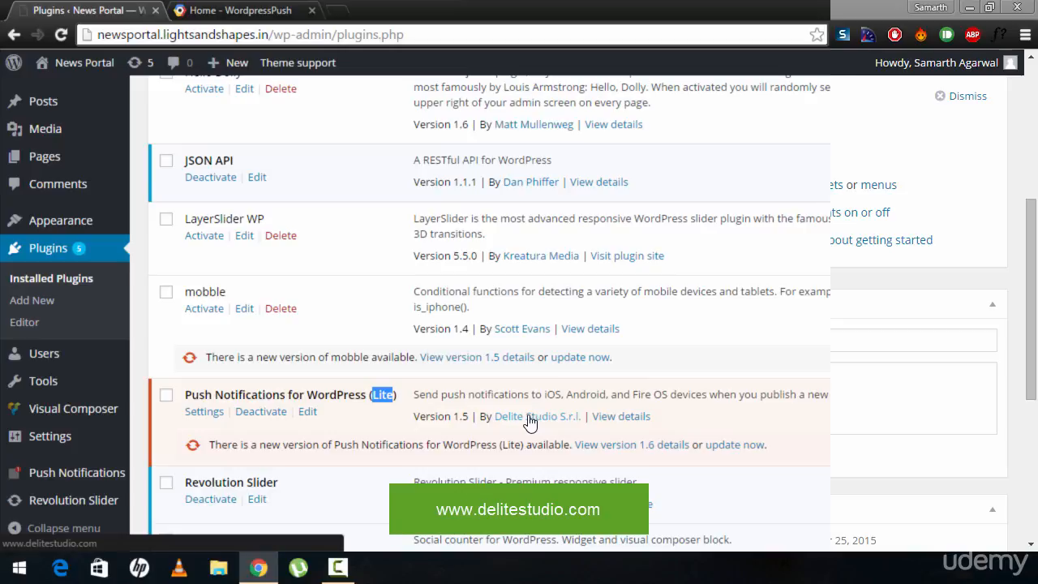
pyautogui.click(384, 394)
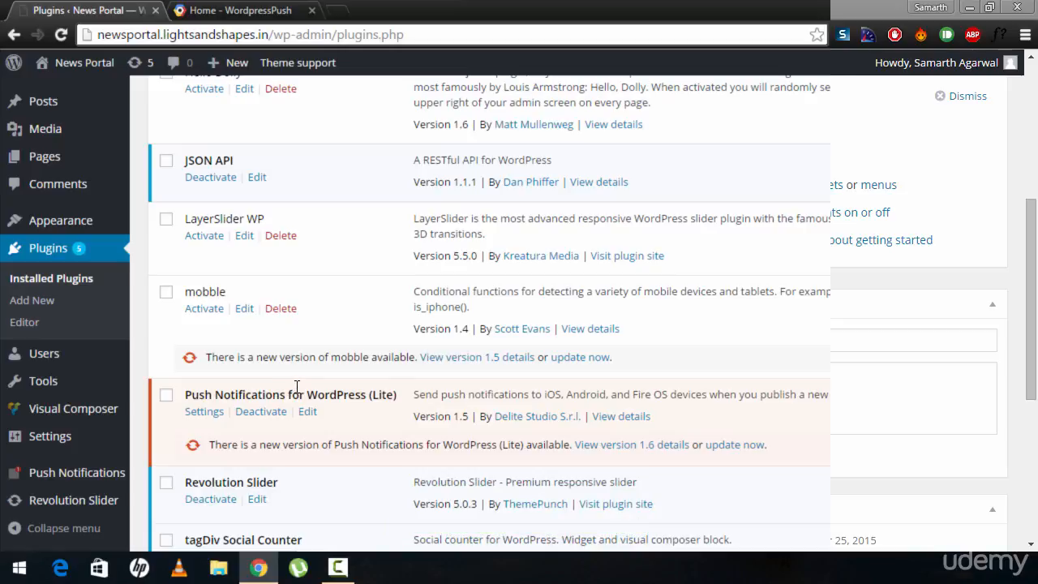
# Search the directory of new plugins for "push notification".
pyautogui.click(34, 301)
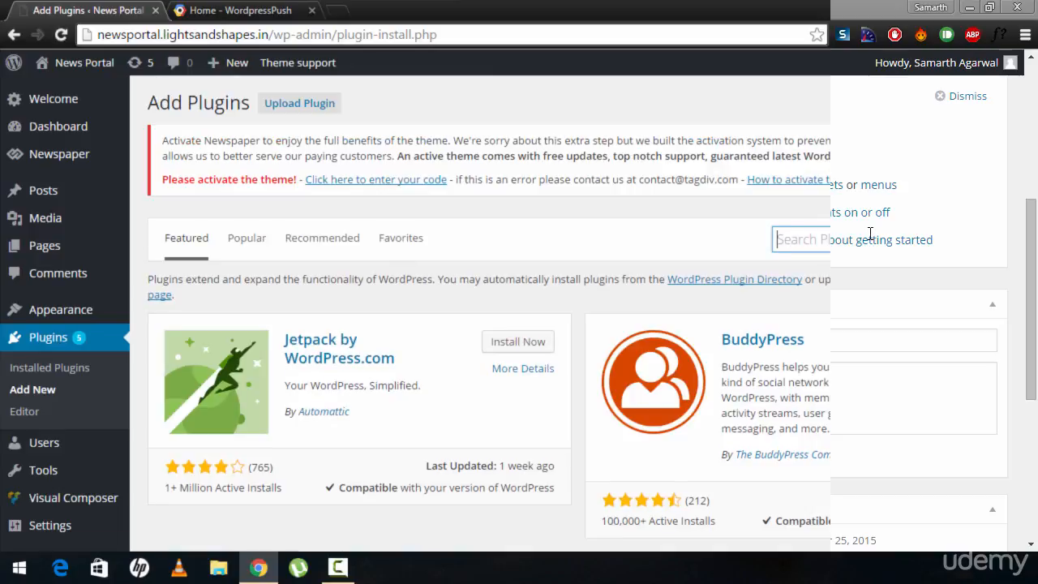
pyautogui.write('push not')
pyautogui.press('Return')
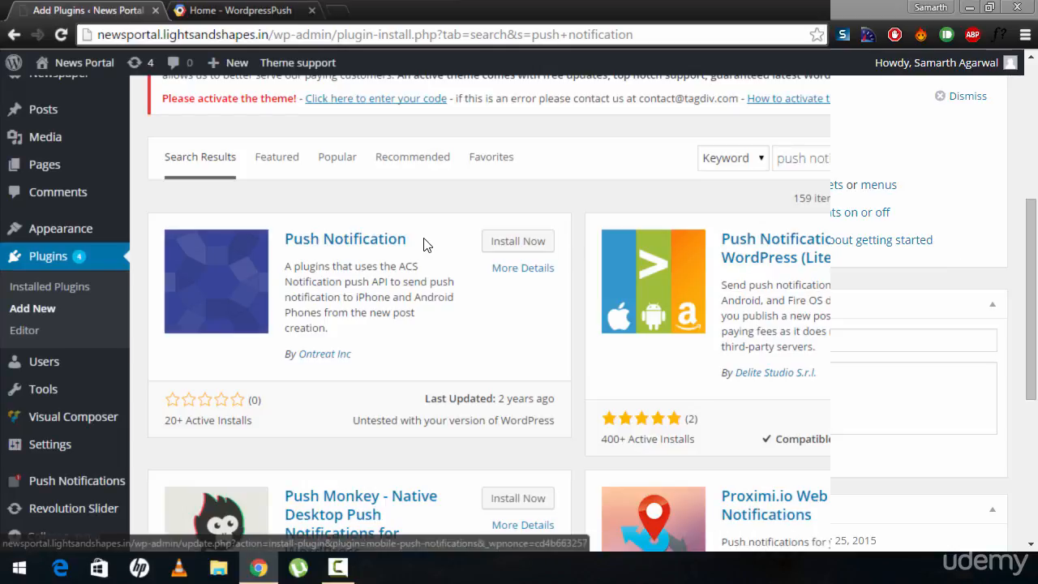
# Open the Push Notifications plugin's settings and review the basic options, post types, filterable categories and URL Scheme.
pyautogui.moveTo(102, 449)
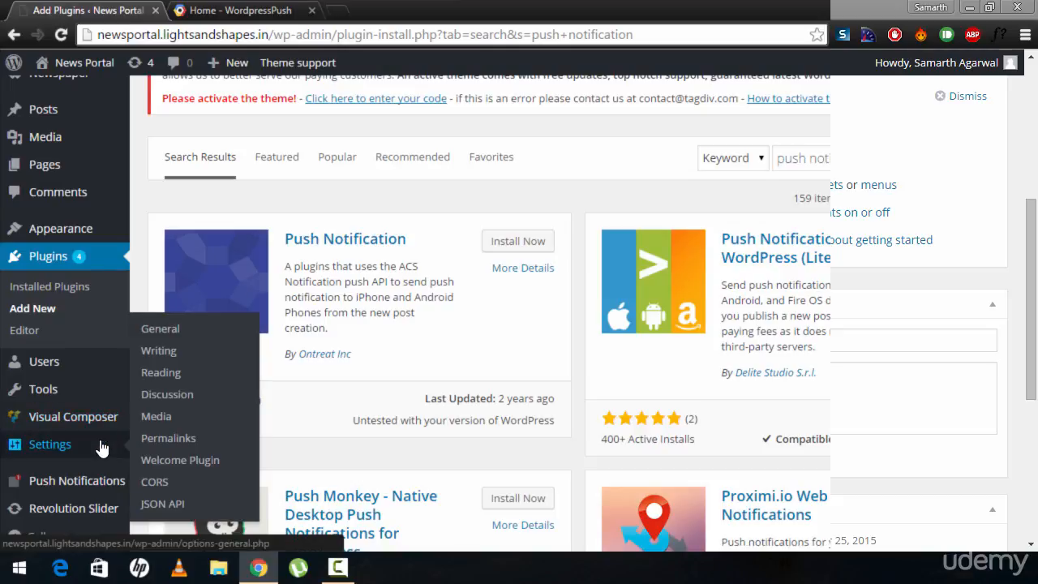
pyautogui.moveTo(88, 484)
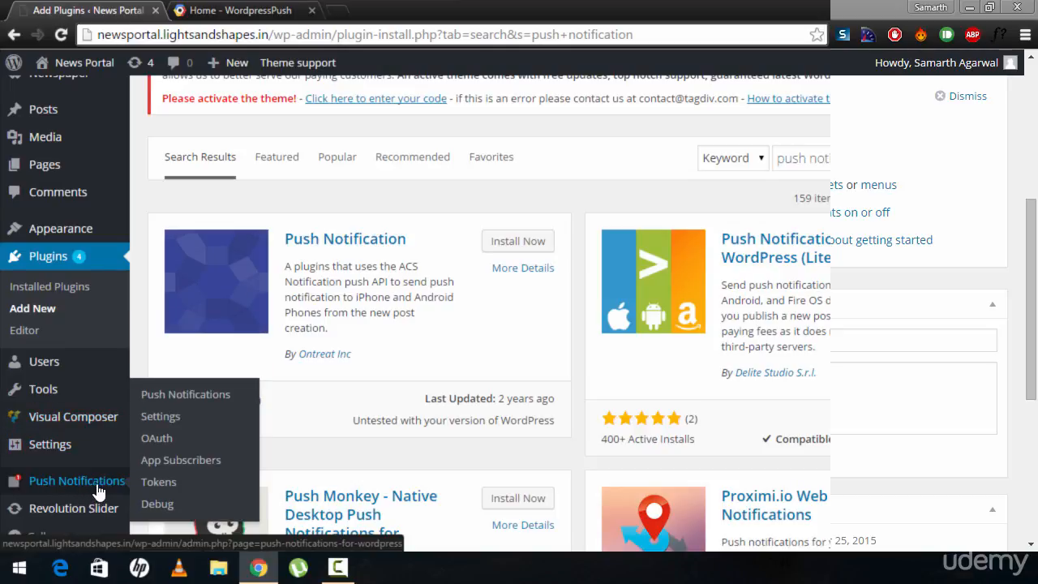
pyautogui.click(179, 420)
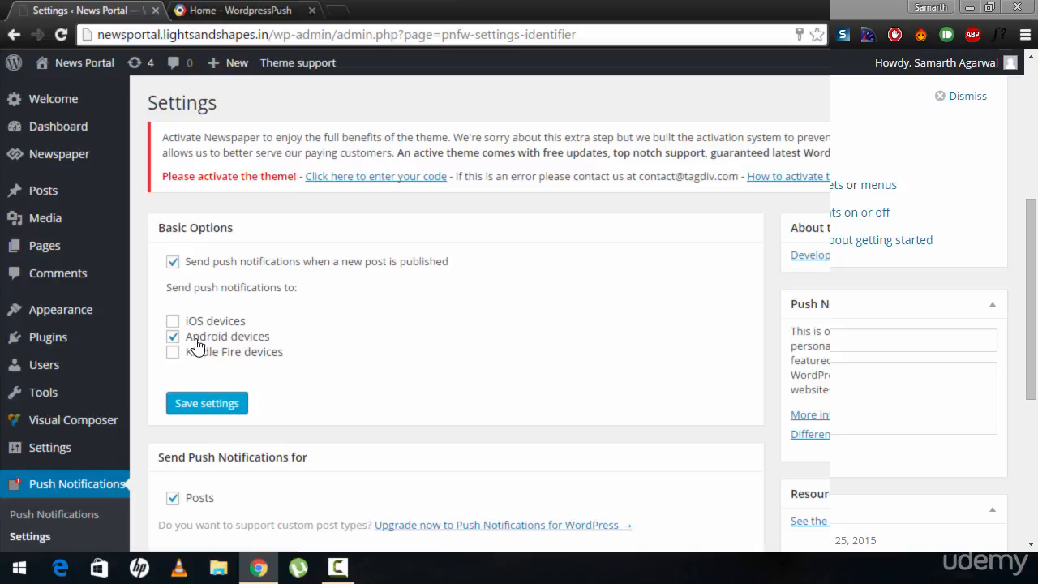
pyautogui.scroll(-2, 284, 343)
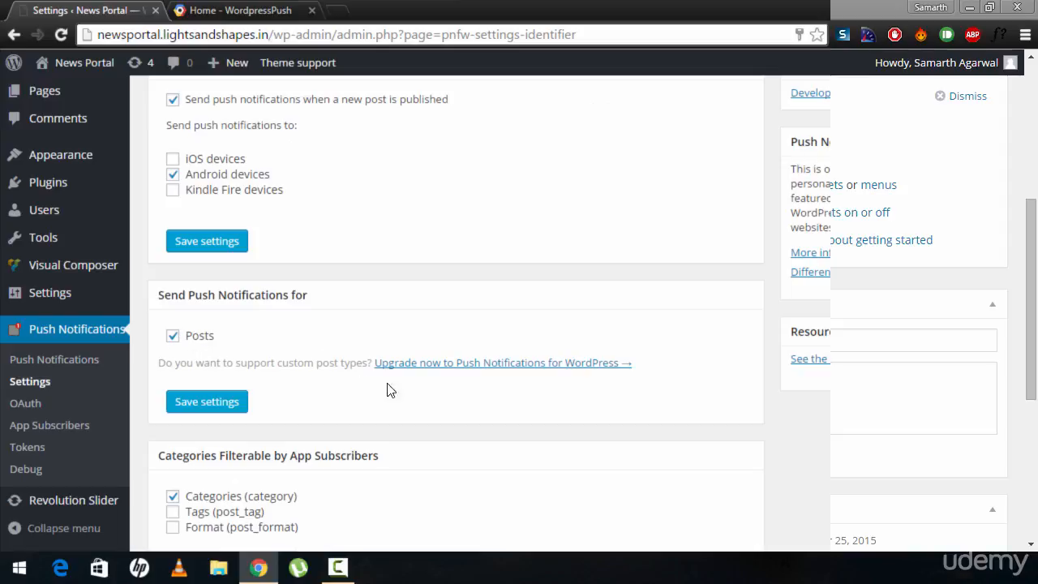
pyautogui.scroll(-4, 428, 374)
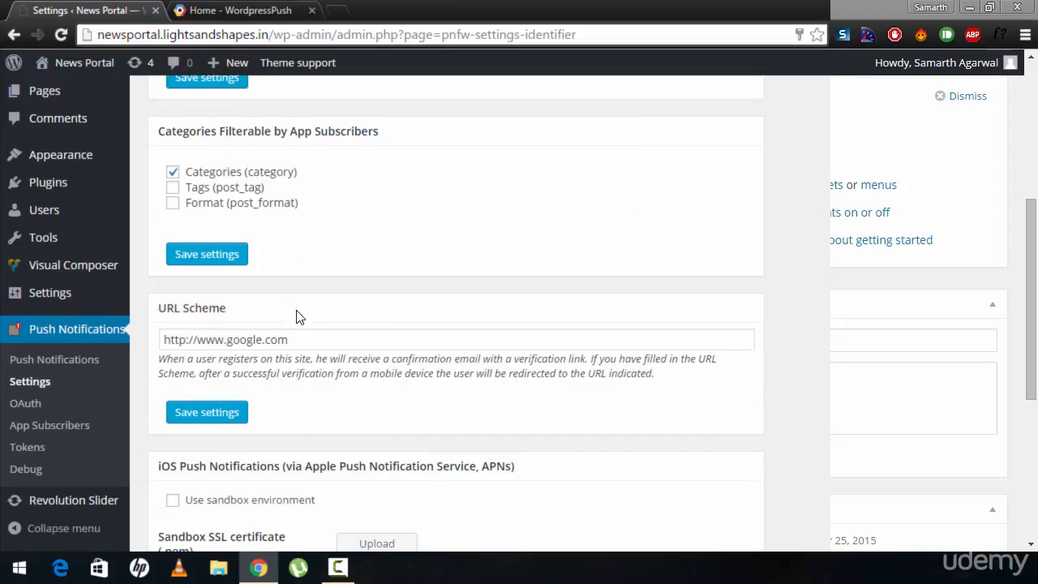
pyautogui.moveTo(308, 338); pyautogui.dragTo(157, 343)
pyautogui.click(303, 342)
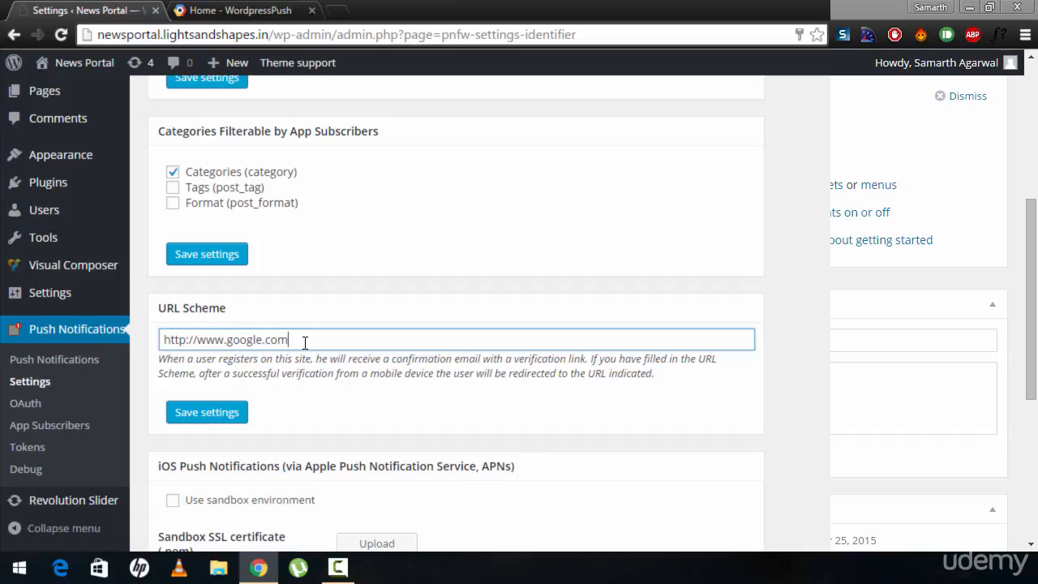
pyautogui.moveTo(305, 342); pyautogui.dragTo(167, 341)
pyautogui.click(298, 338)
pyautogui.scroll(-2, 311, 343)
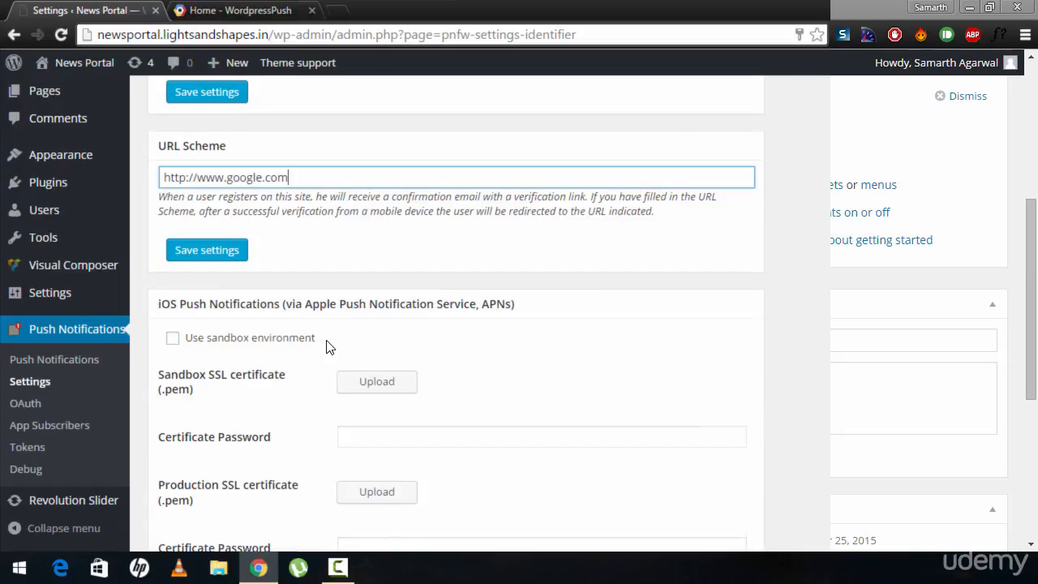
# Examine the iOS certificate settings and the Google API Key setting for Android push notifications.
pyautogui.scroll(-3, 327, 345)
pyautogui.scroll(2, 328, 345)
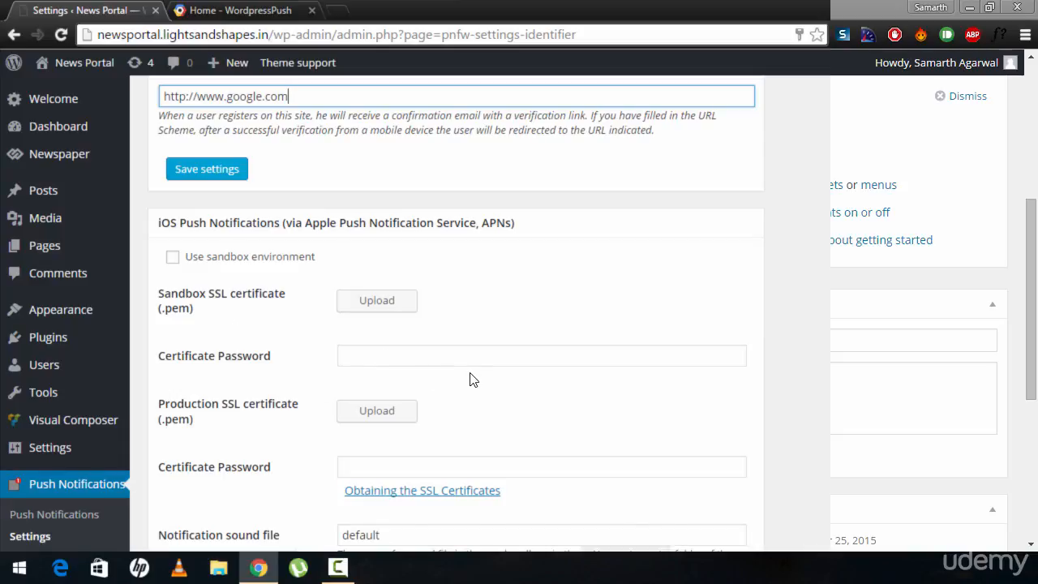
pyautogui.scroll(-1, 462, 379)
pyautogui.scroll(1, 259, 324)
pyautogui.scroll(-4, 338, 297)
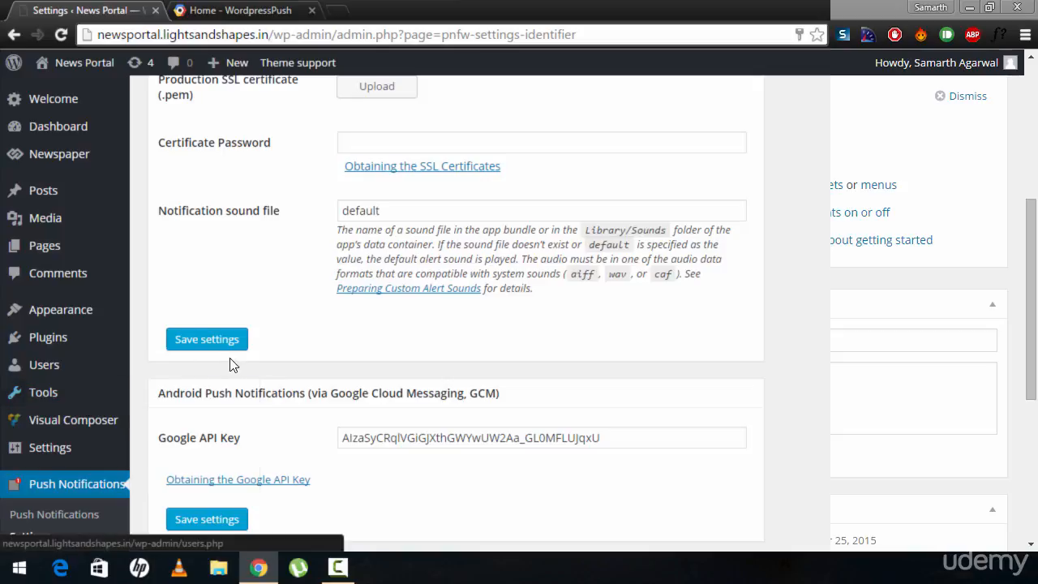
pyautogui.scroll(1, 322, 352)
pyautogui.scroll(1, 322, 352)
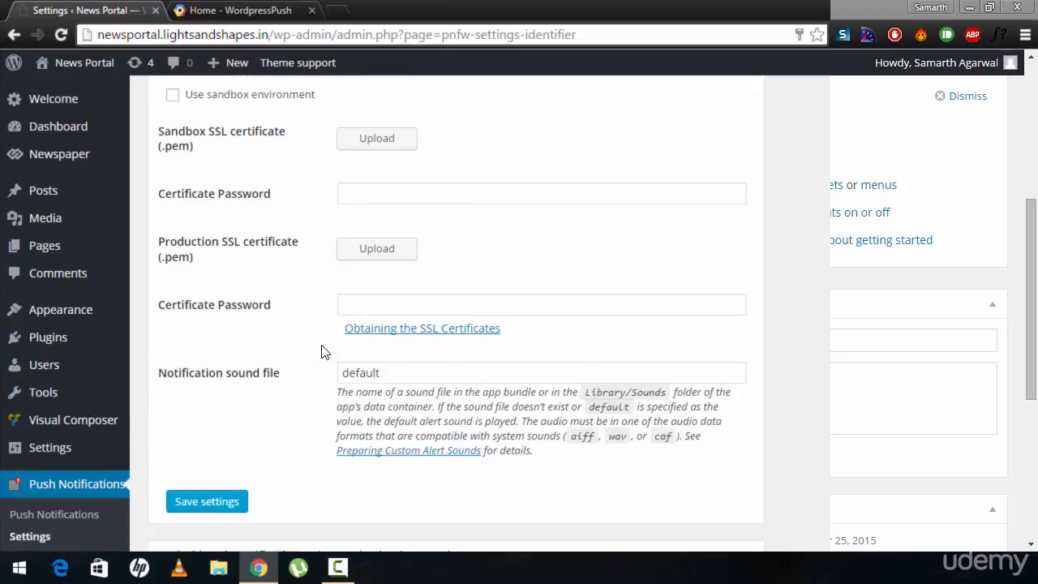
pyautogui.scroll(-2, 322, 352)
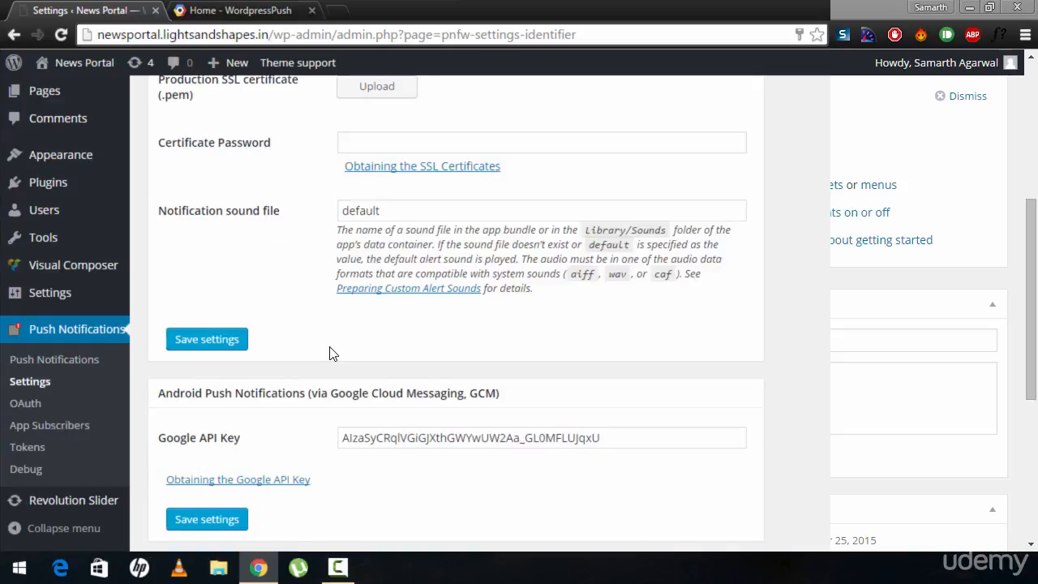
pyautogui.scroll(-1, 327, 352)
pyautogui.scroll(-1, 216, 319)
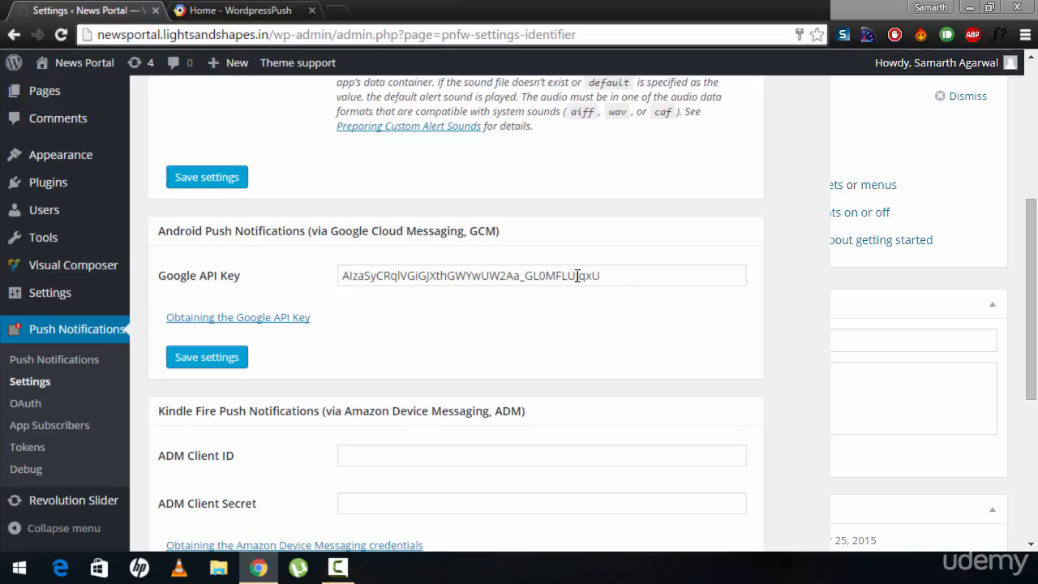
# Switch to the Google Developers Console, load console.developers.google.com and look through the project list.
pyautogui.click(239, 9)
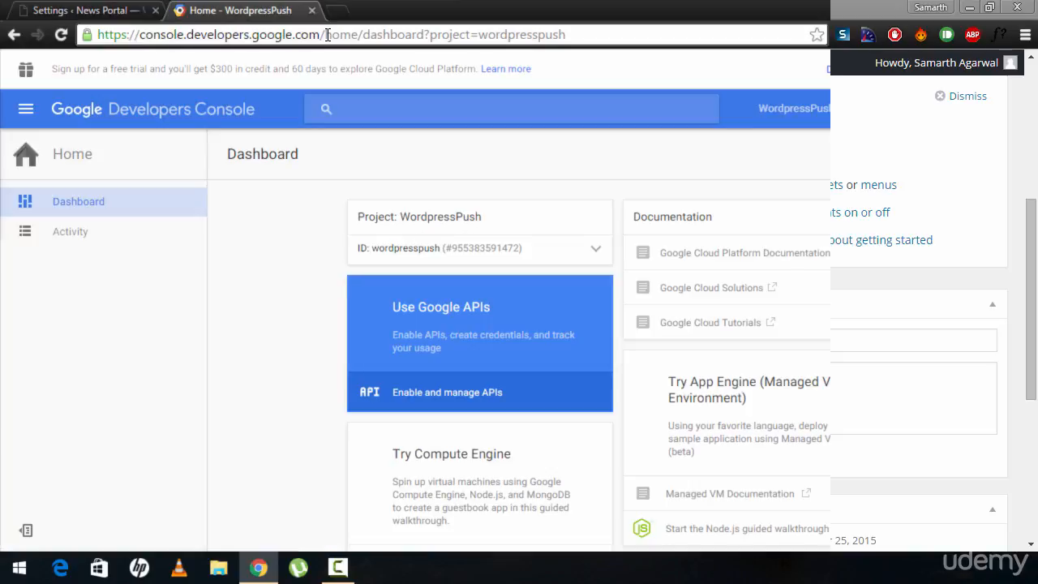
pyautogui.moveTo(328, 35); pyautogui.dragTo(636, 25)
pyautogui.press('BackSpace')
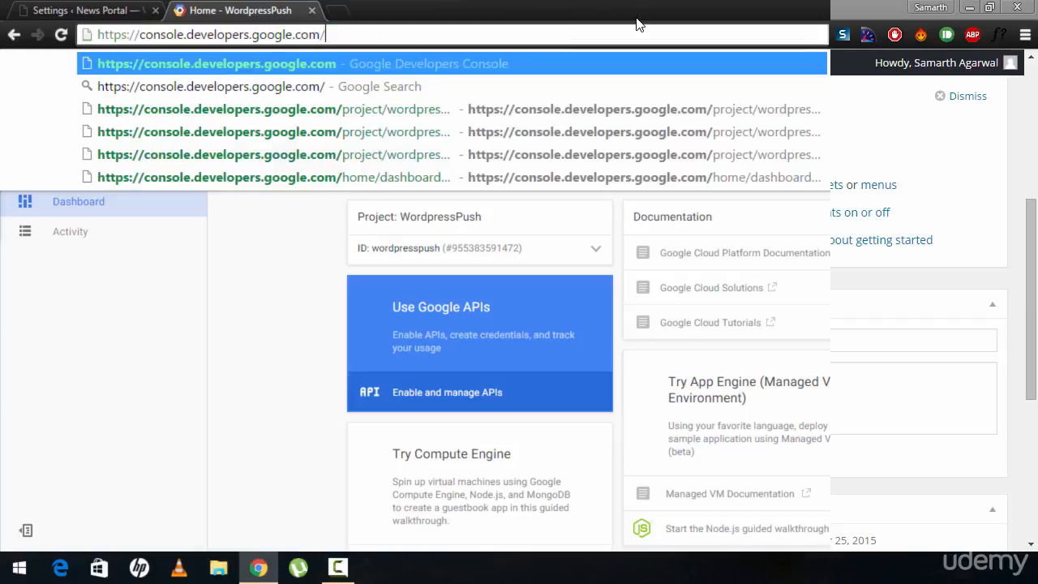
pyautogui.press('Return')
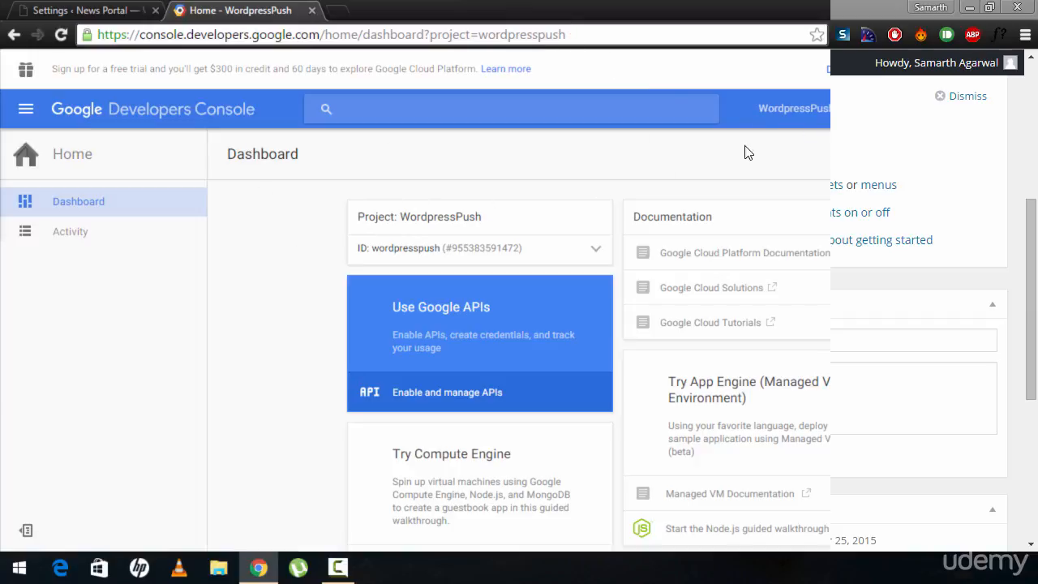
pyautogui.click(839, 116)
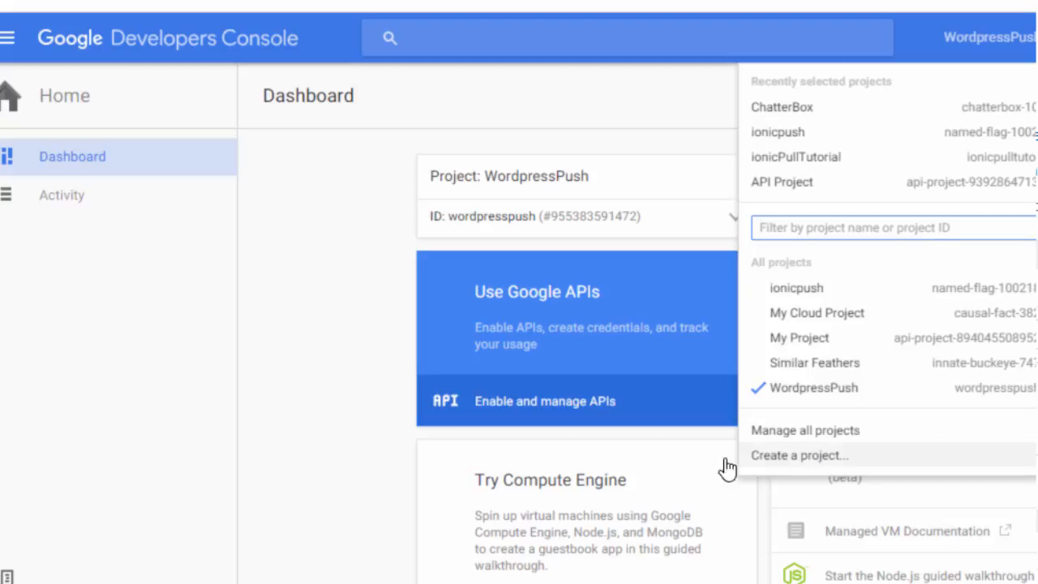
pyautogui.click(302, 282)
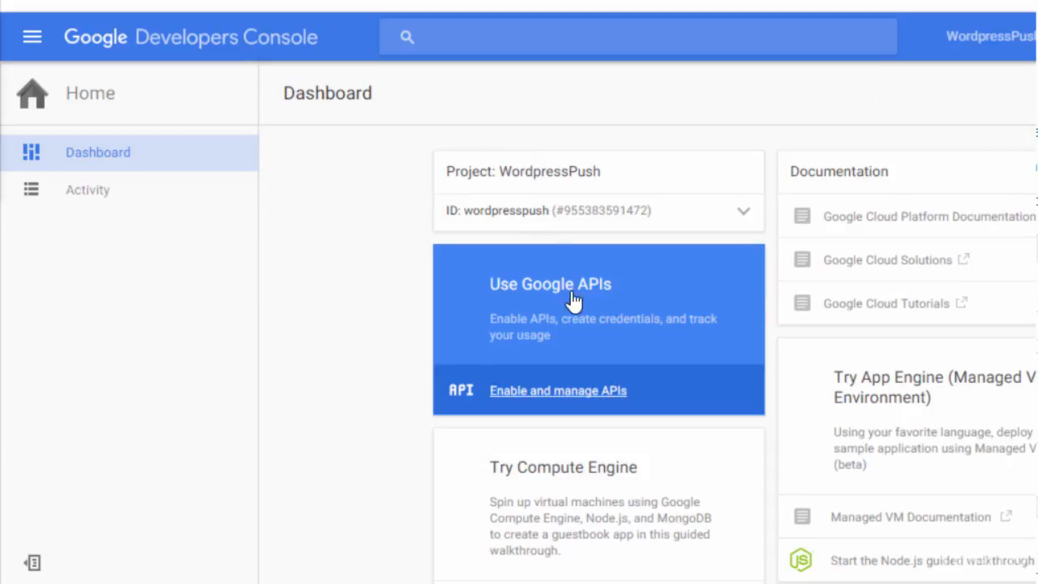
# Open the API Manager, search the APIs for "google cloud m" and open Google Cloud Messaging for Android.
pyautogui.click(543, 391)
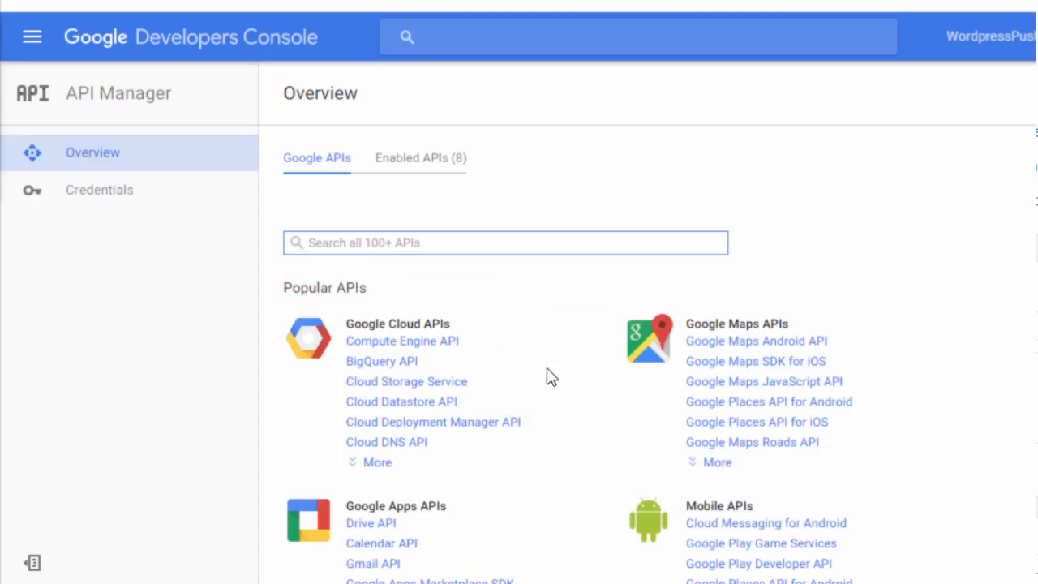
pyautogui.scroll(-3, 528, 359)
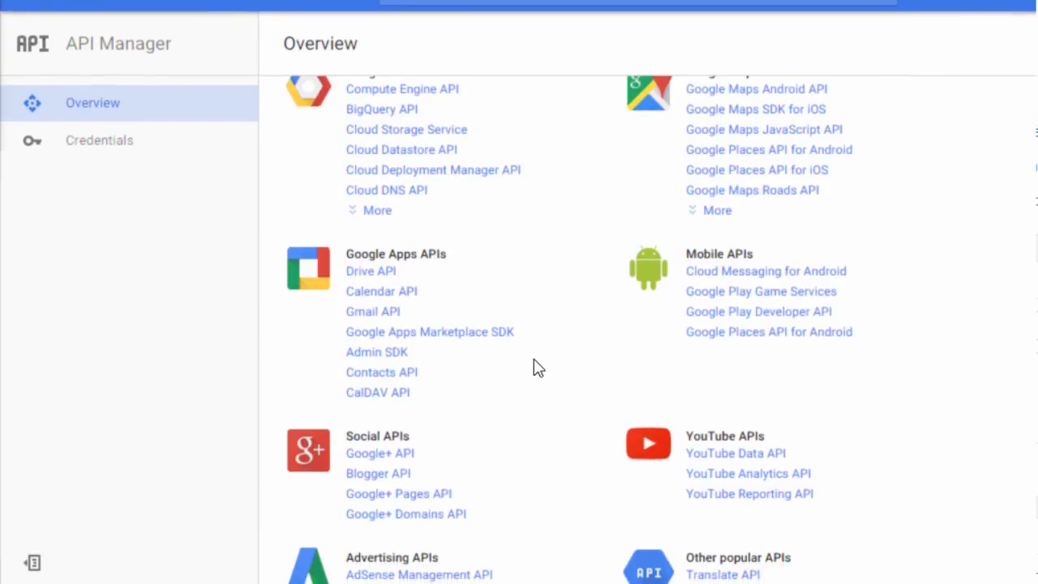
pyautogui.scroll(3, 536, 365)
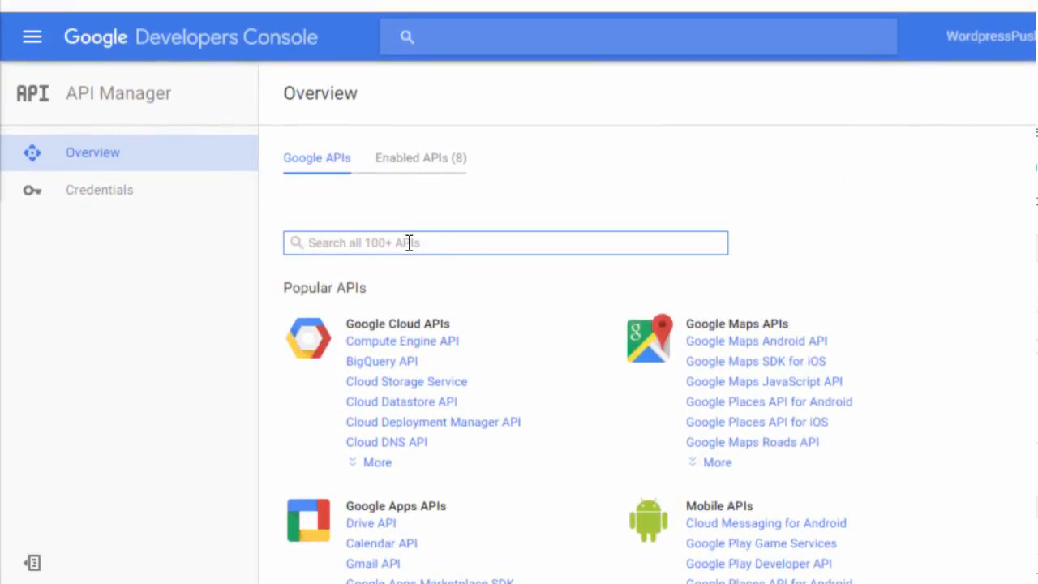
pyautogui.write('goog')
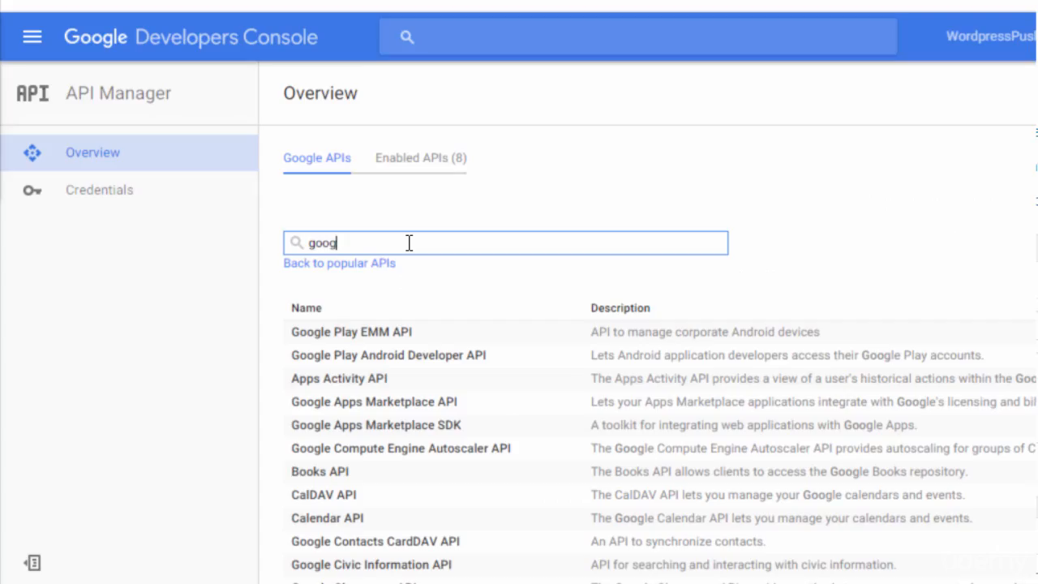
pyautogui.write('le cloud m')
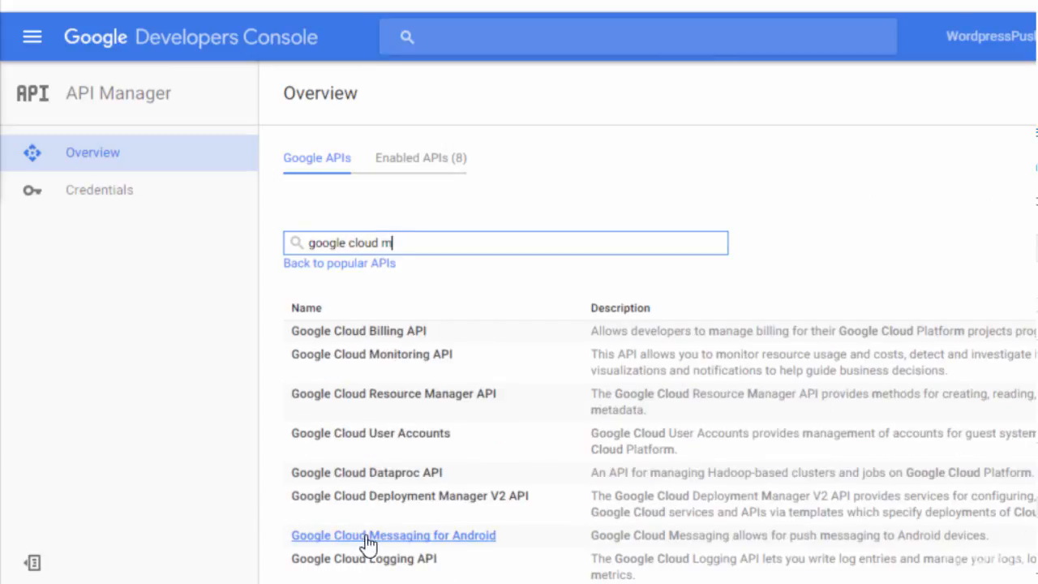
pyautogui.click(408, 536)
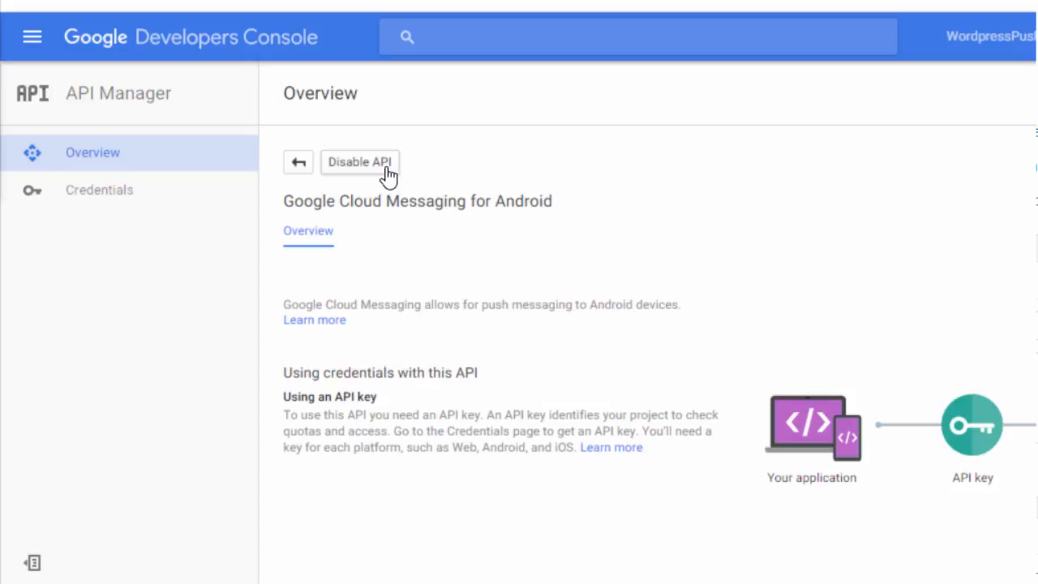
# Review the project's enabled APIs and open Google Cloud Messaging for Android from that list.
pyautogui.click(307, 171)
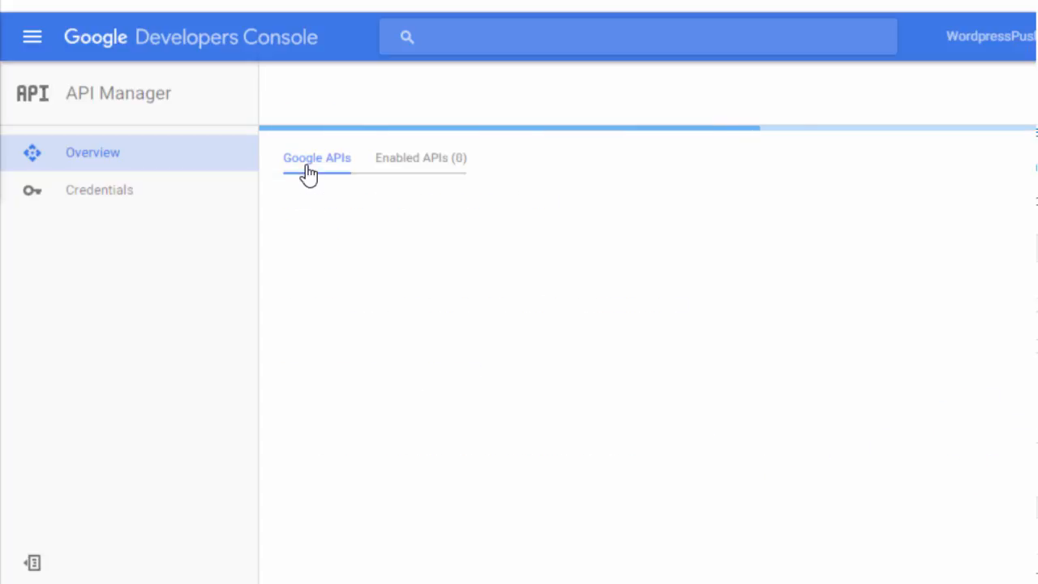
pyautogui.click(423, 160)
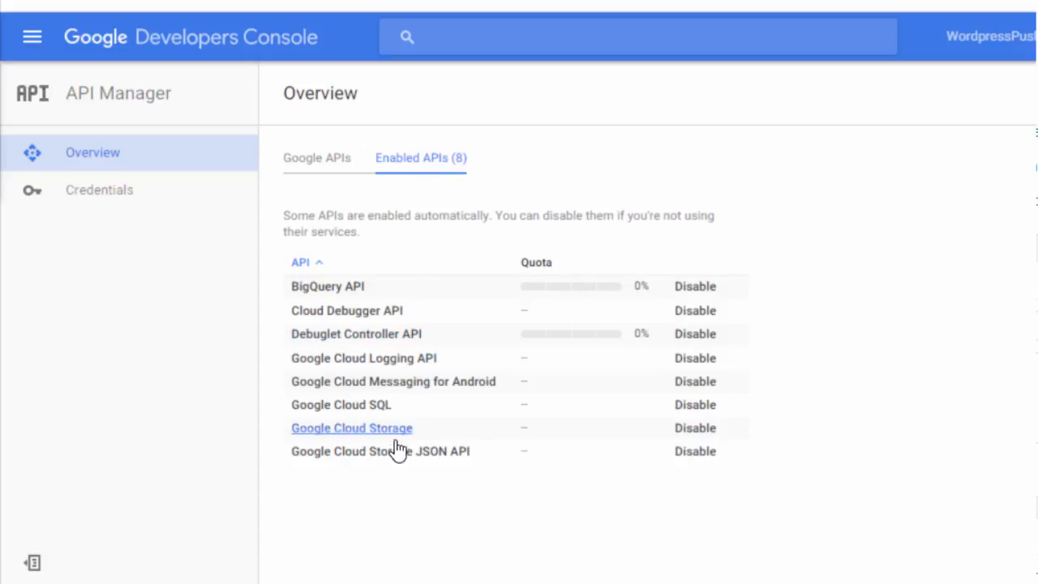
pyautogui.click(398, 383)
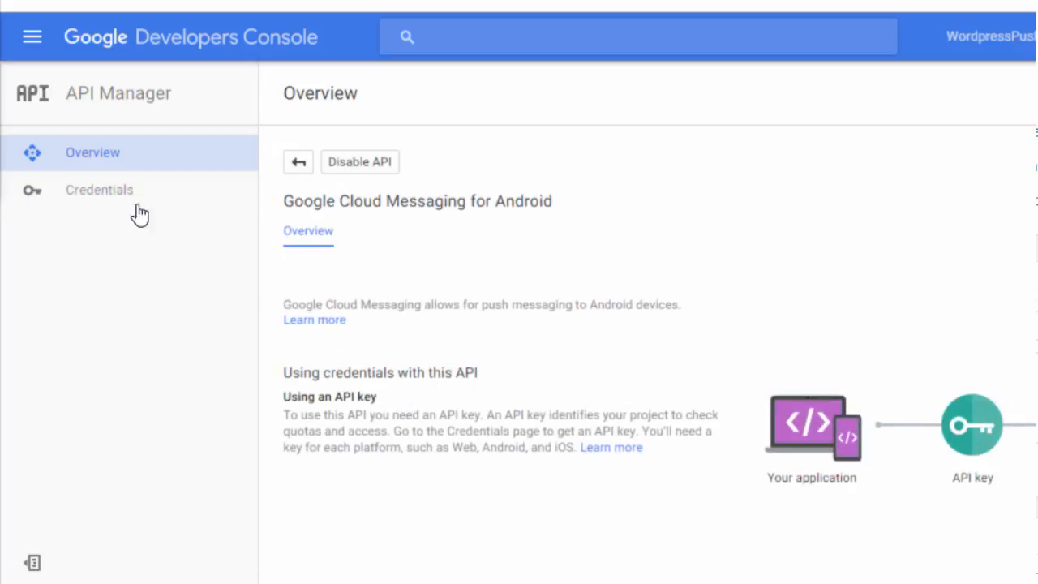
# Open the WordpressPush project's credentials and view the credential types that can be added.
pyautogui.click(98, 199)
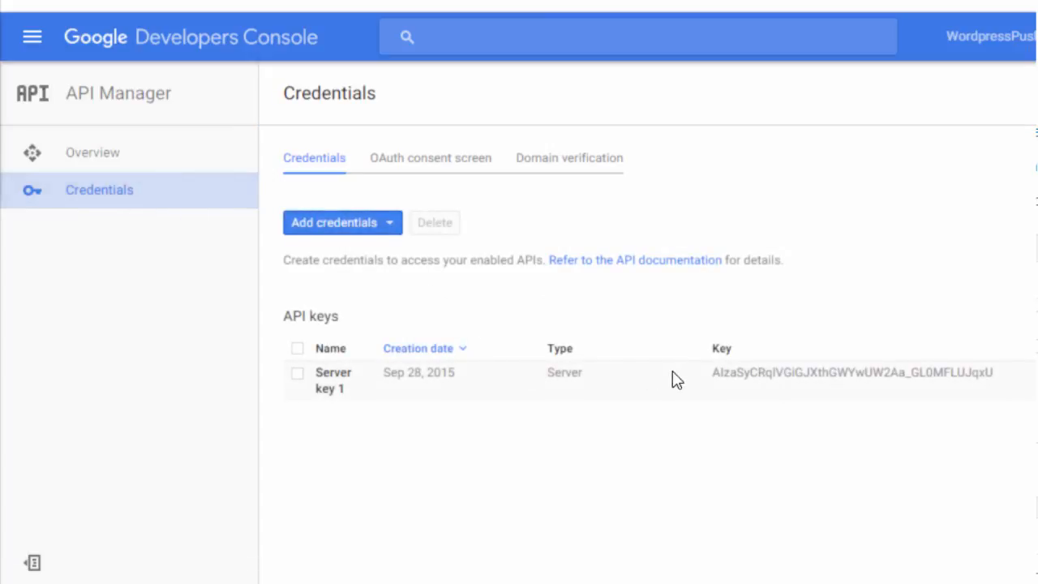
pyautogui.click(396, 225)
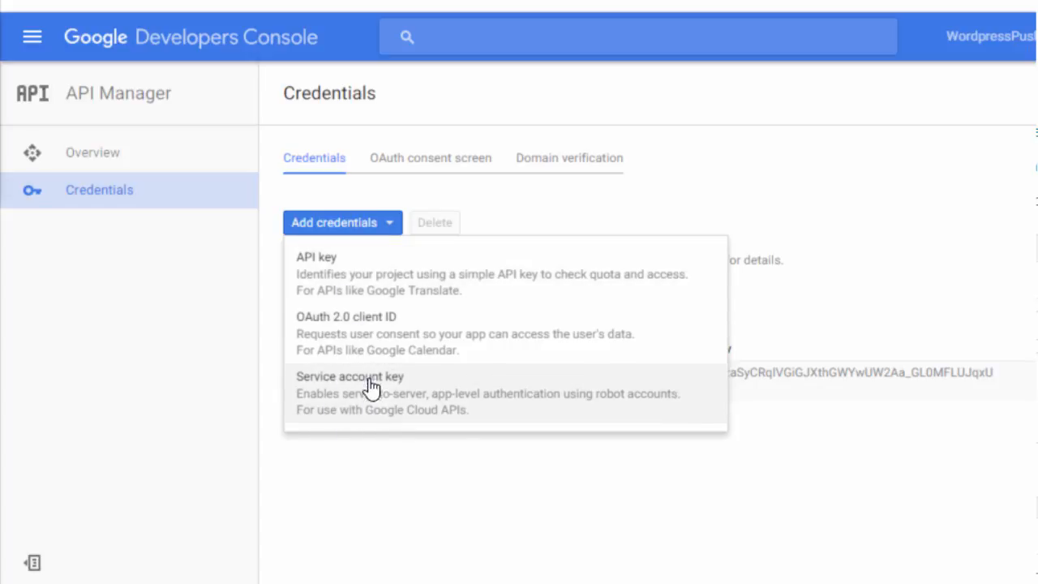
pyautogui.click(384, 467)
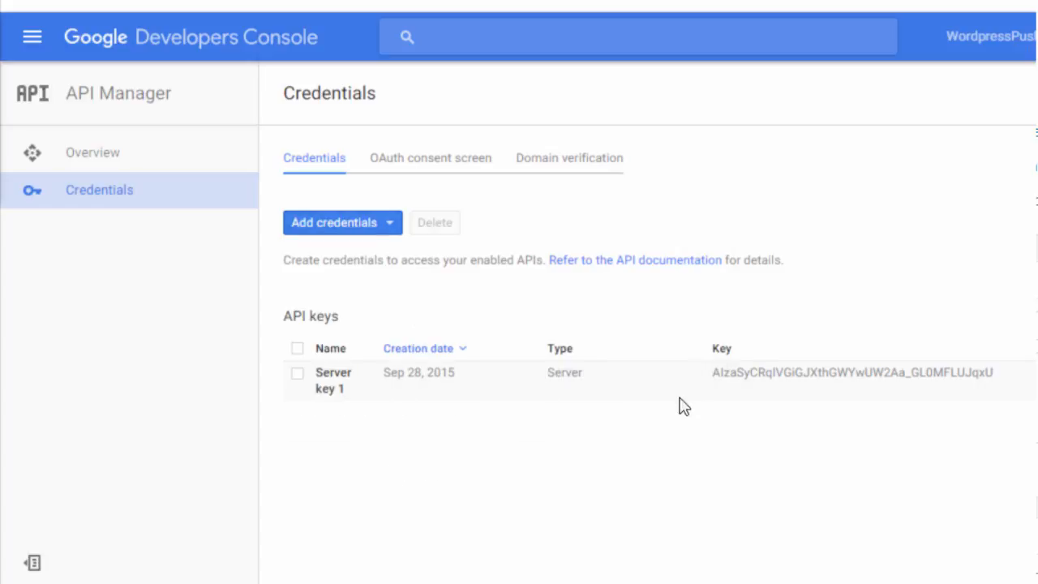
# Copy the Server key 1 API key and check the Google API Key field in the WordPress push notification settings.
pyautogui.moveTo(707, 379); pyautogui.dragTo(993, 372)
pyautogui.rightClick(777, 383)
pyautogui.click(844, 402)
pyautogui.click(659, 434)
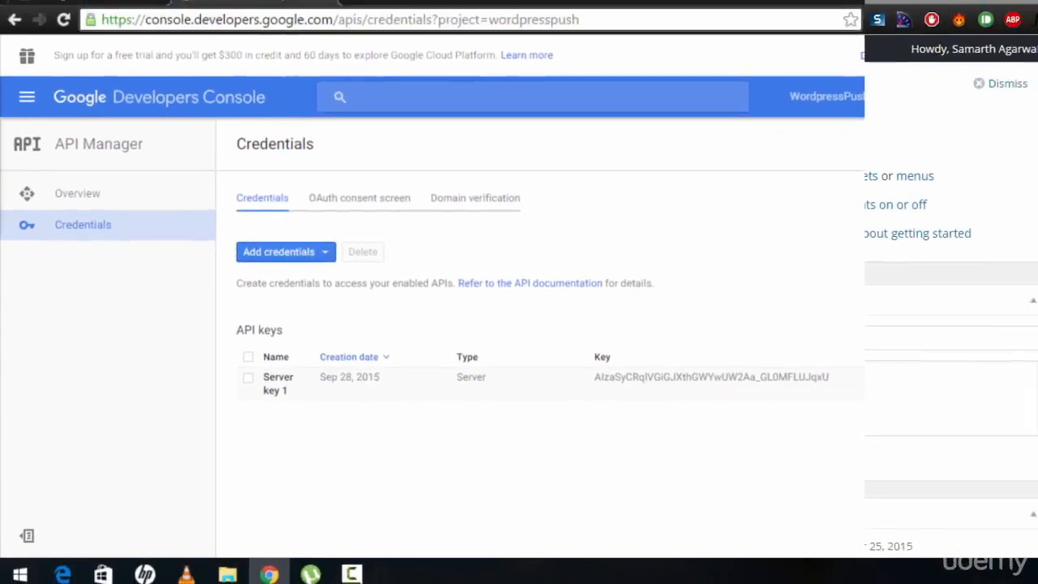
pyautogui.click(67, 12)
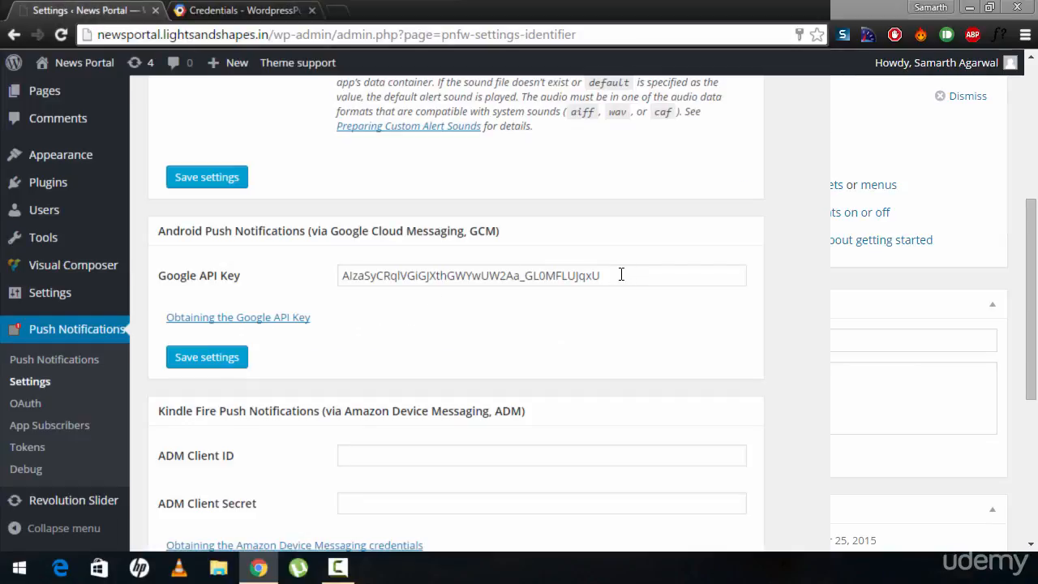
pyautogui.moveTo(621, 275); pyautogui.dragTo(317, 280)
pyautogui.click(348, 292)
# Return to the Google Developers Console, open the WordpressPush project dashboard and select the project number in the expanded project details.
pyautogui.click(243, 14)
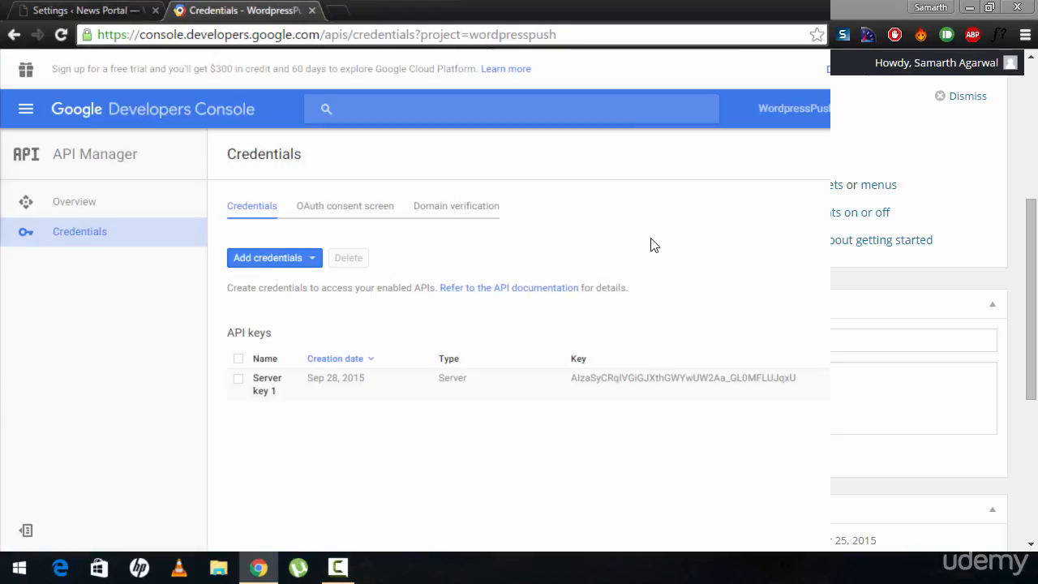
pyautogui.click(848, 112)
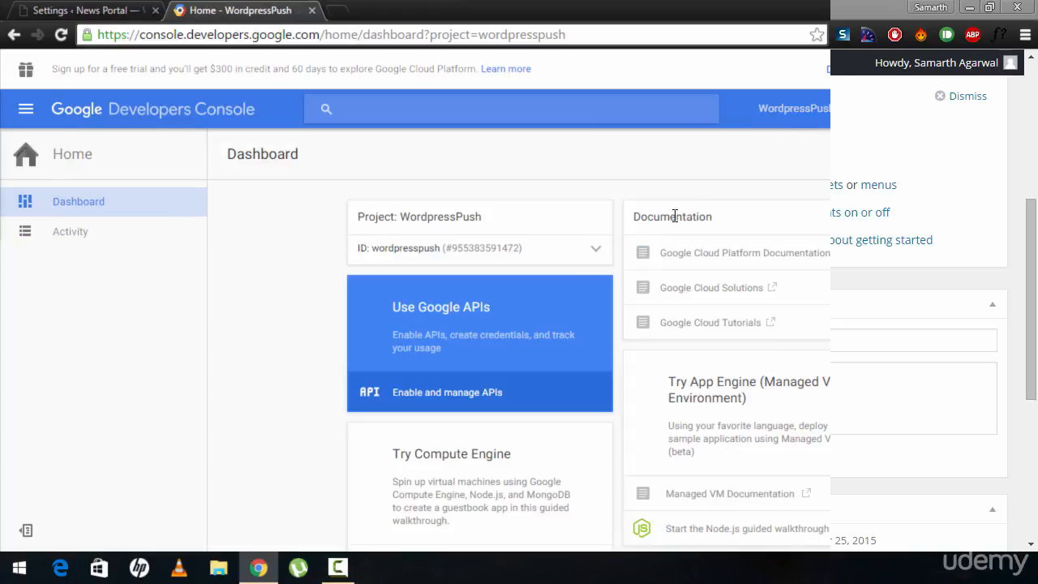
pyautogui.moveTo(524, 250); pyautogui.dragTo(451, 261)
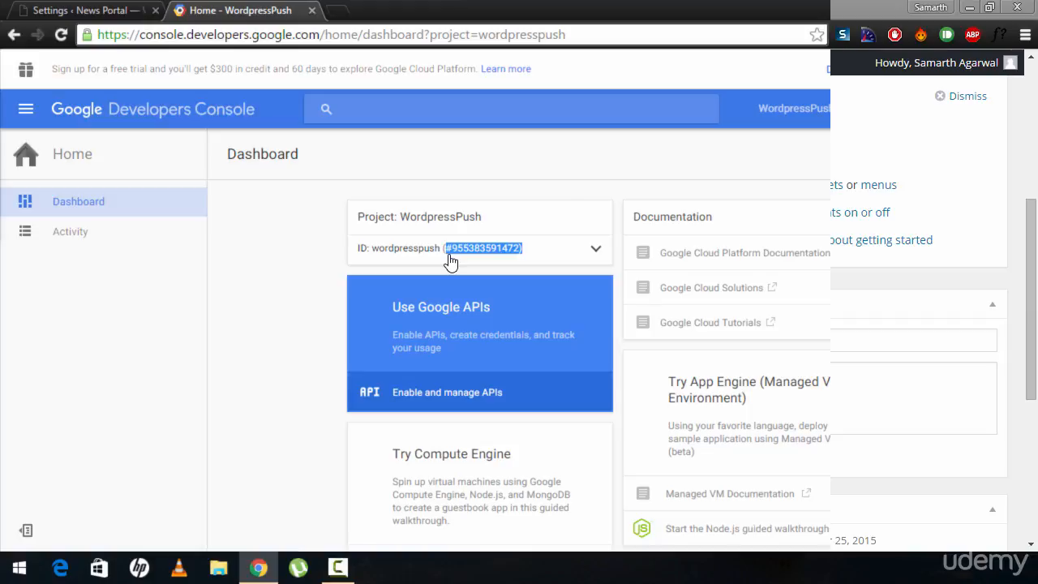
pyautogui.click(451, 261)
pyautogui.moveTo(432, 327); pyautogui.dragTo(355, 326)
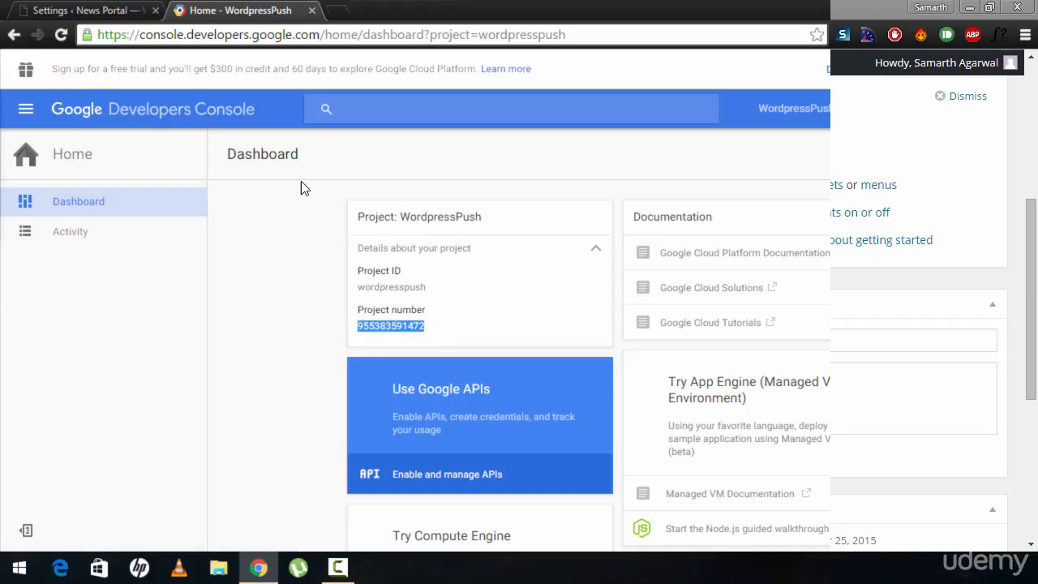
# Switch back to the WordPress plugin settings and save the Misc settings with the message field added to the Android notification payload.
pyautogui.hotkey('ctrl', 'shift', 'Tab')
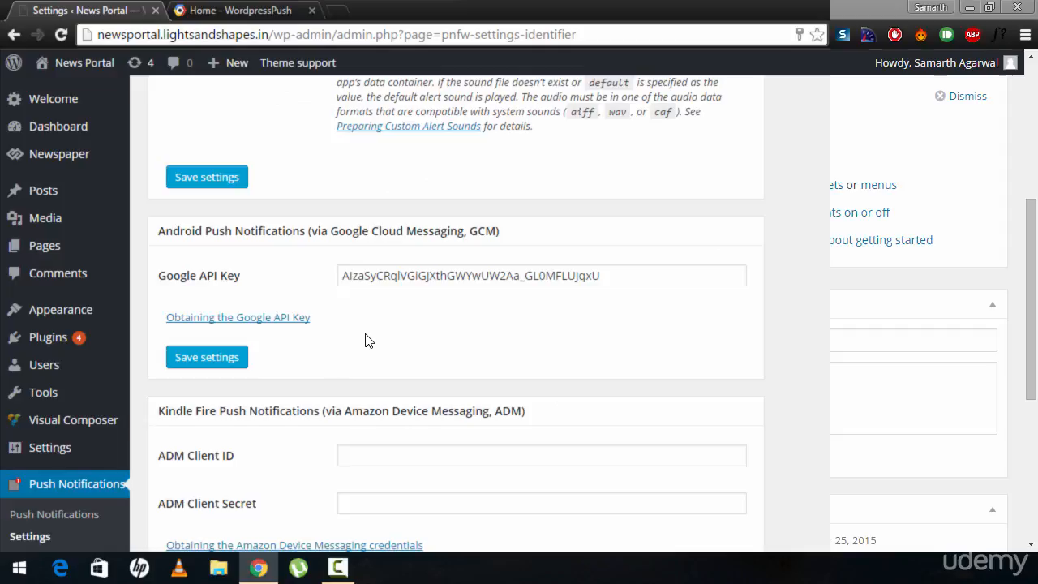
pyautogui.scroll(-5, 364, 348)
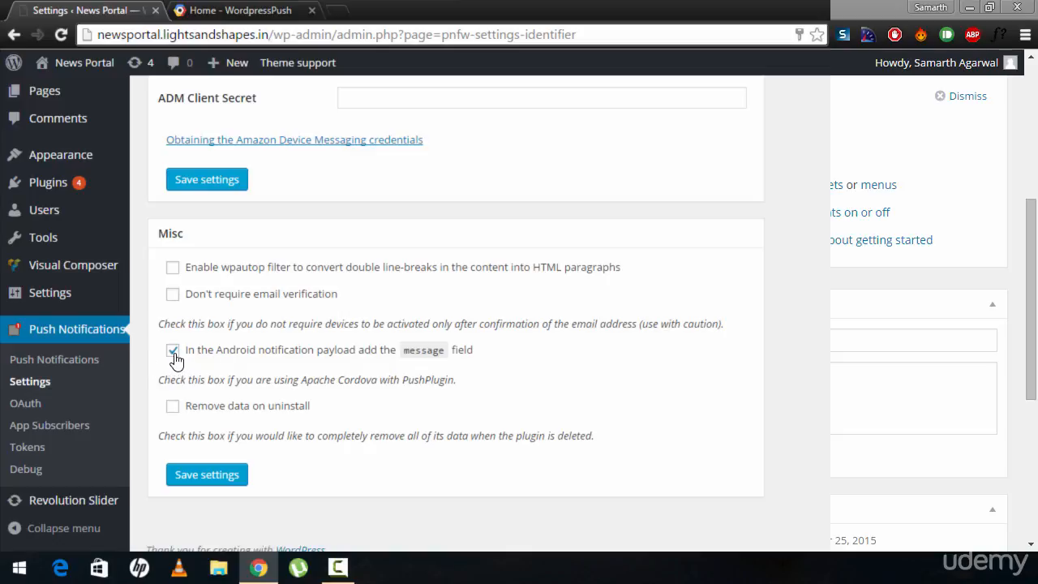
pyautogui.scroll(-1, 268, 398)
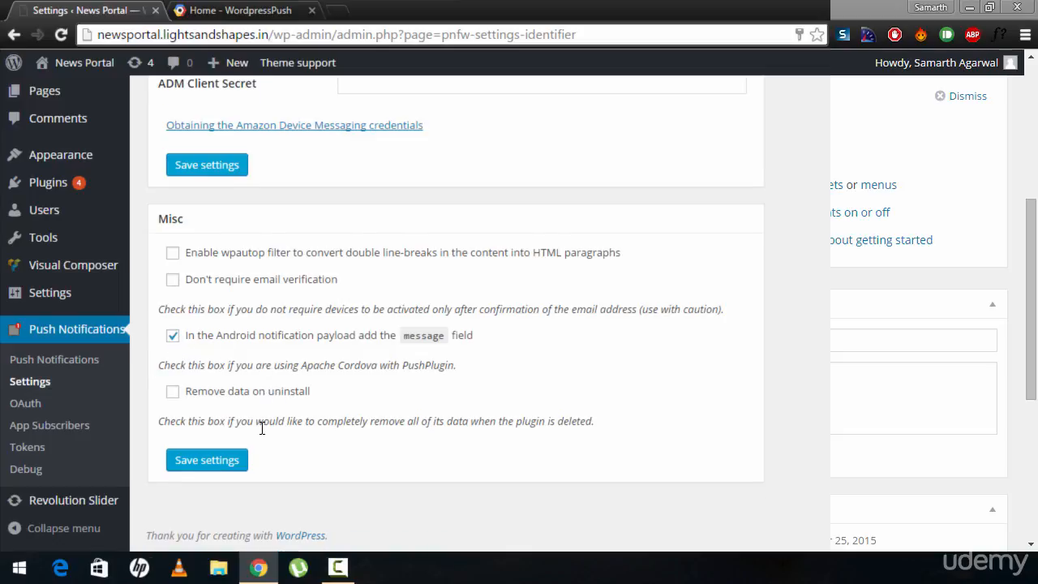
pyautogui.click(214, 466)
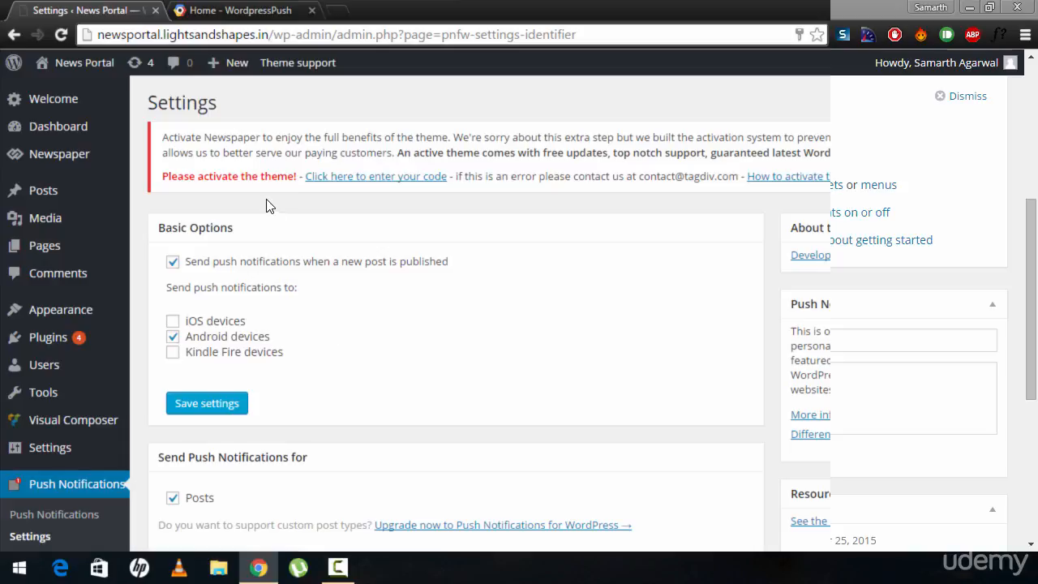
pyautogui.click(242, 12)
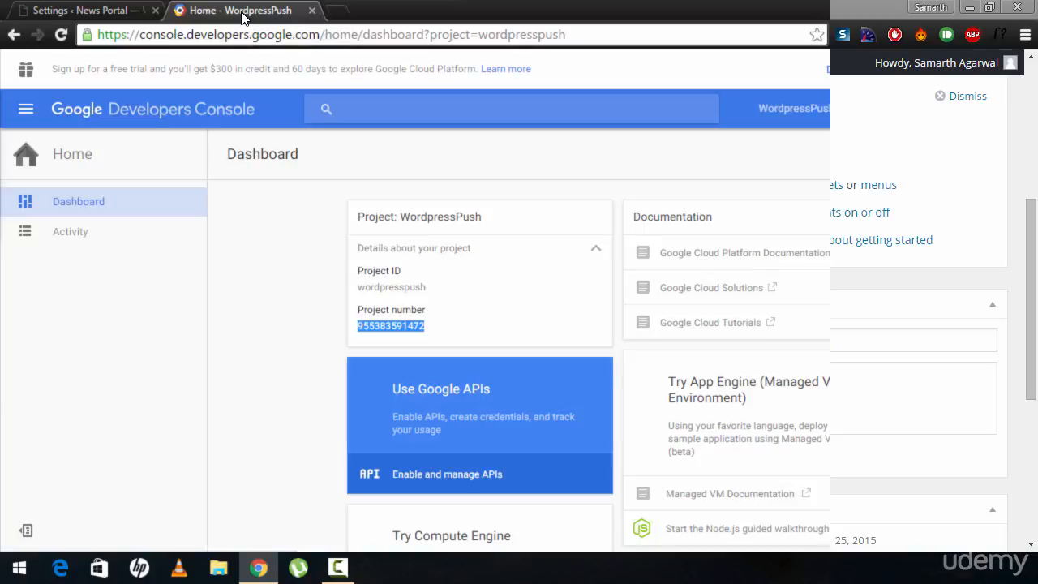
pyautogui.click(111, 10)
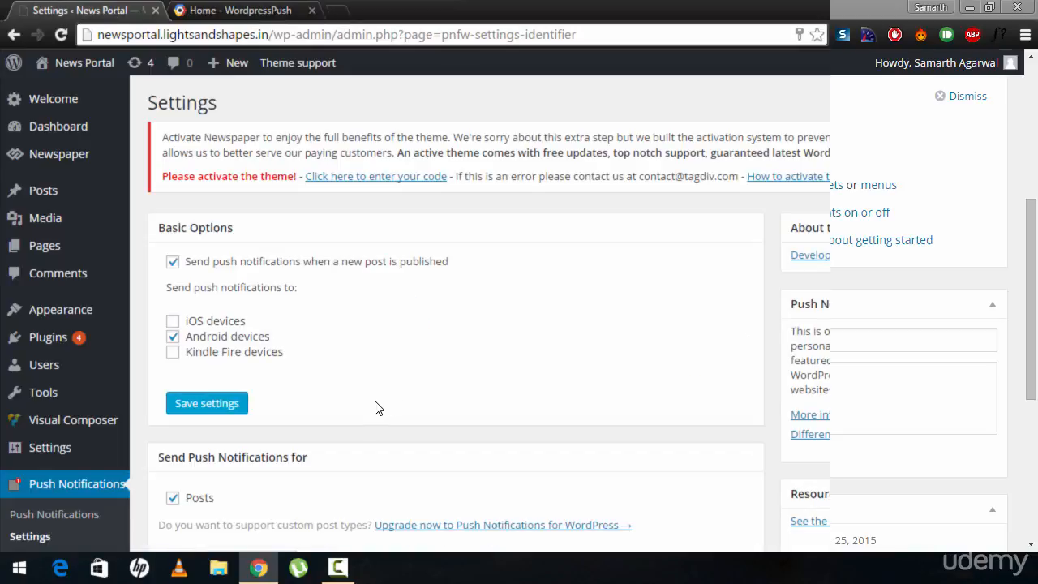